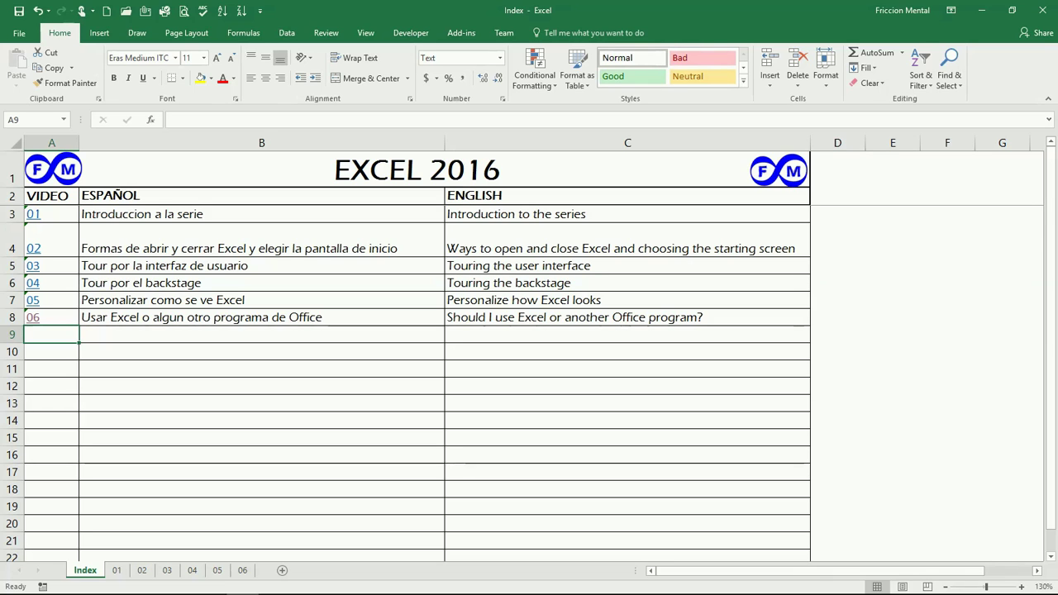
Open the Backstage Info page for the Index workbook from the File tab.
{"action": "left_click", "coordinate": [19, 33]}
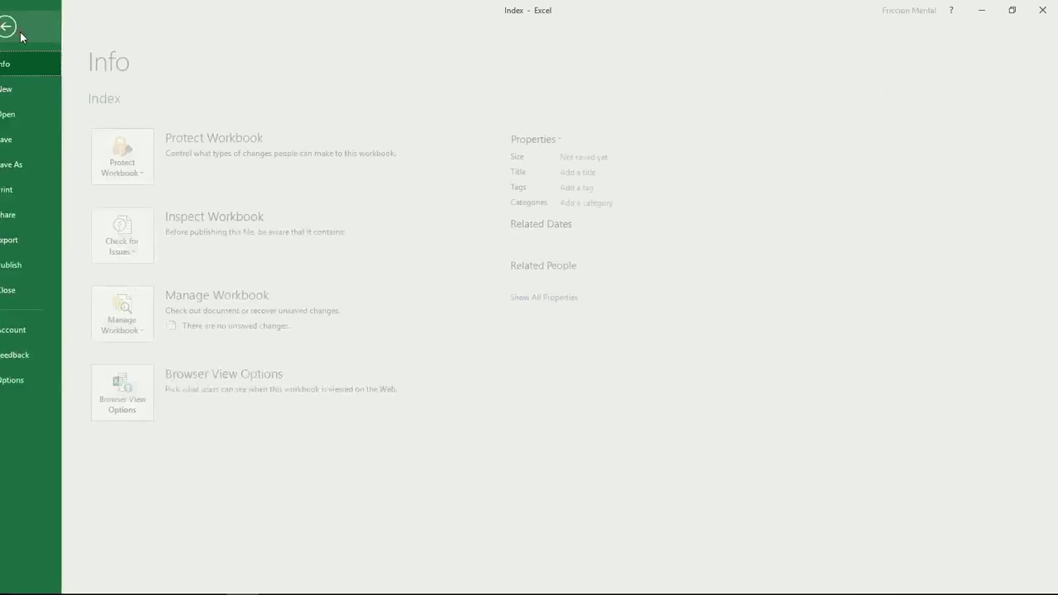
Check the Office account and product details, then go back to the Index worksheet.
{"action": "left_click", "coordinate": [57, 328]}
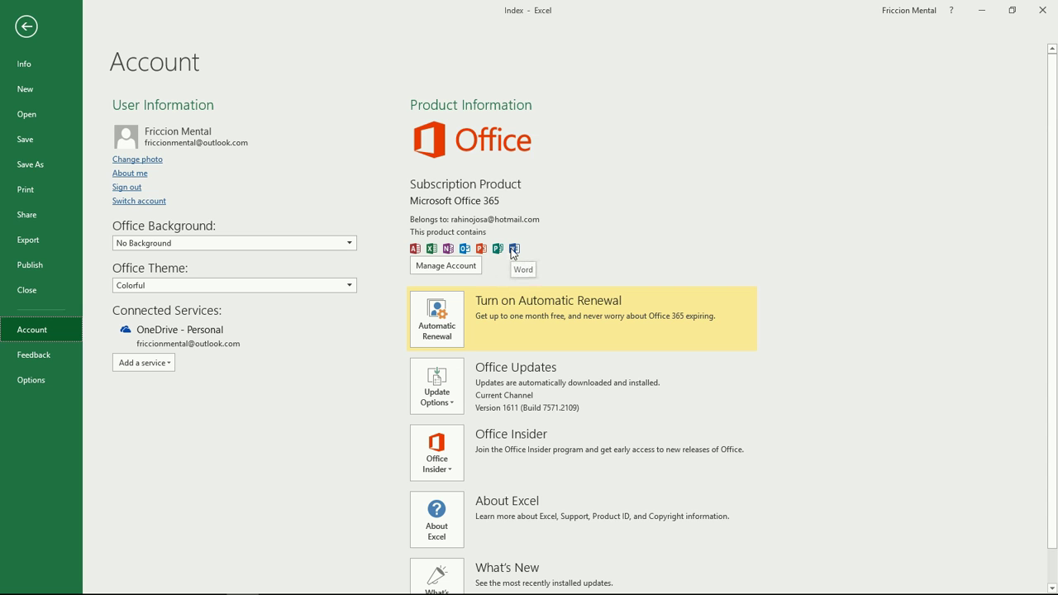
{"action": "left_click", "coordinate": [23, 26]}
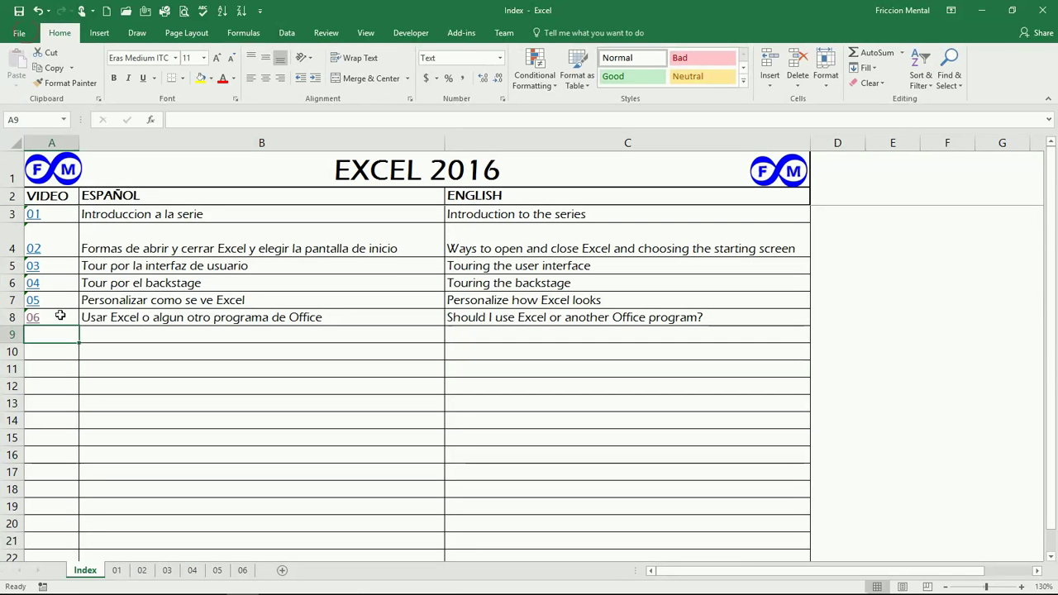
Jump to sheet 06 through the 06 link in A8 and select the Word description in A2.
{"action": "left_click", "coordinate": [33, 317]}
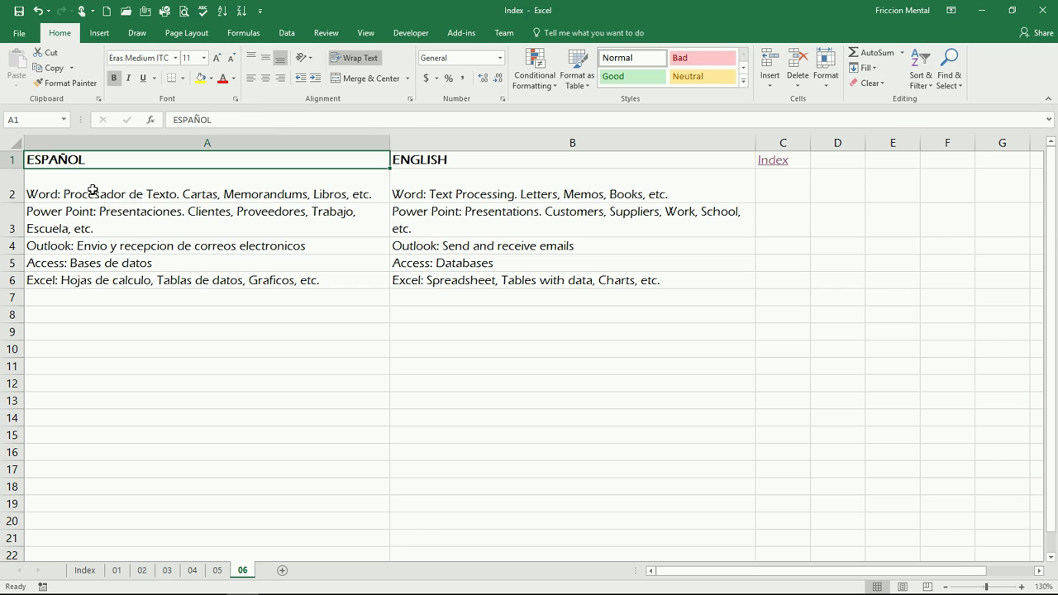
{"action": "left_click", "coordinate": [93, 190]}
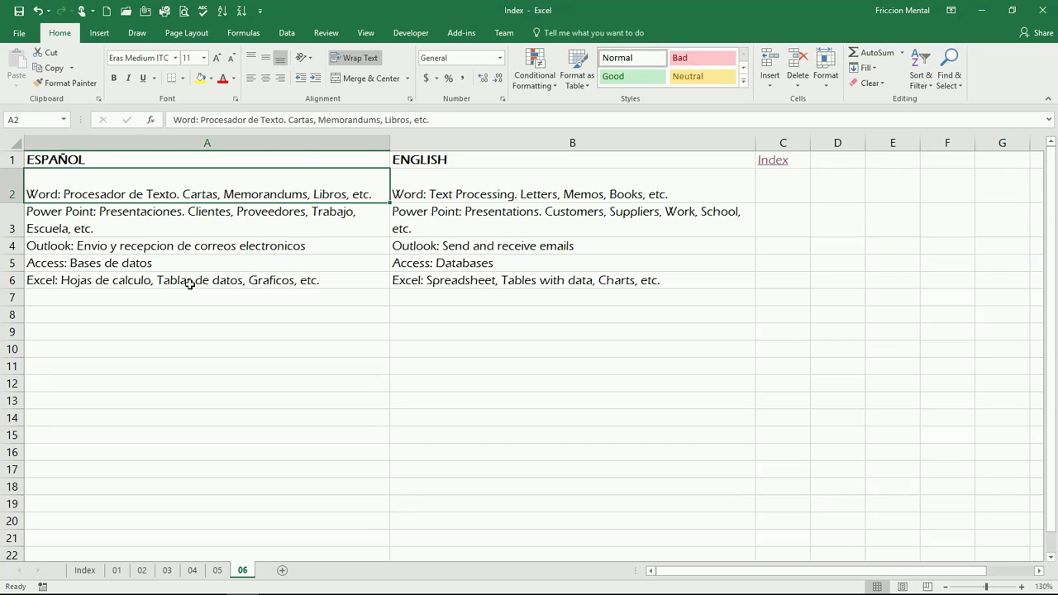
{"action": "key", "text": "Down"}
{"action": "key", "text": "Down"}
{"action": "key", "text": "Down"}
{"action": "key", "text": "Down"}
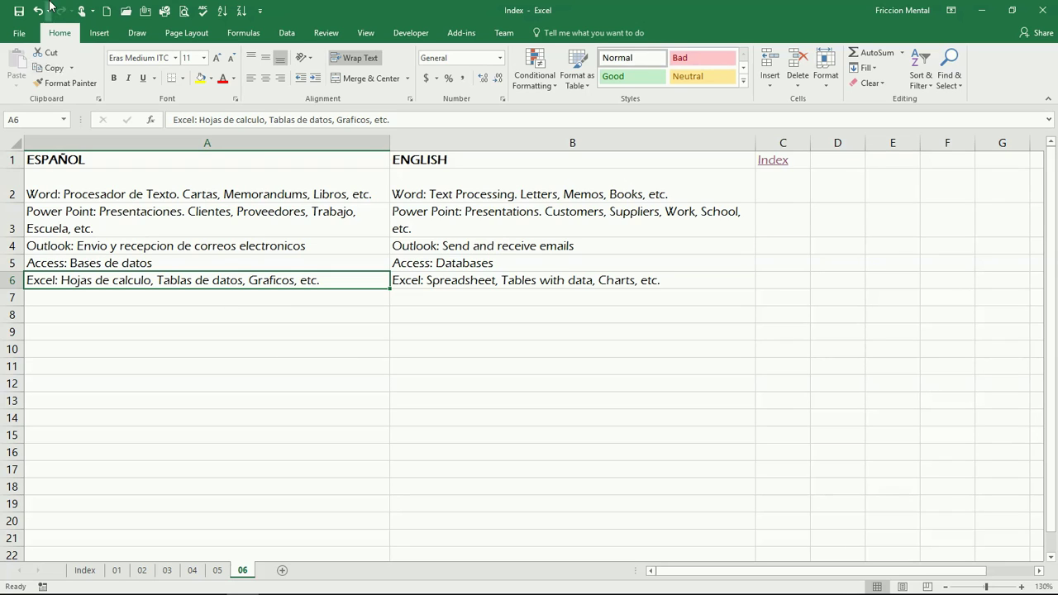
Start a new SalesReport1 workbook from Excel's Sales Report template.
{"action": "left_click", "coordinate": [23, 33]}
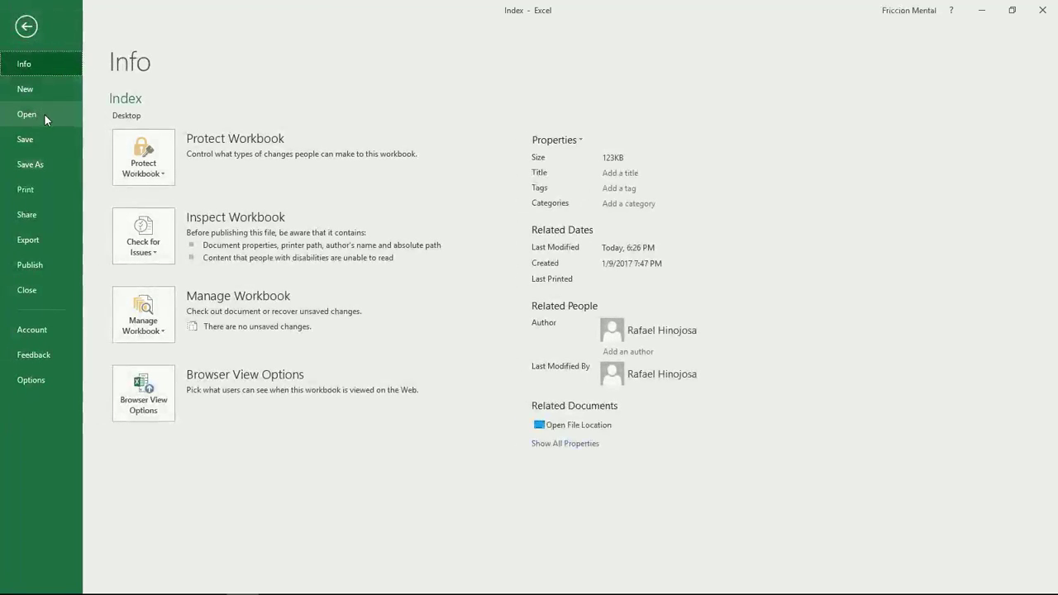
{"action": "left_click", "coordinate": [45, 115]}
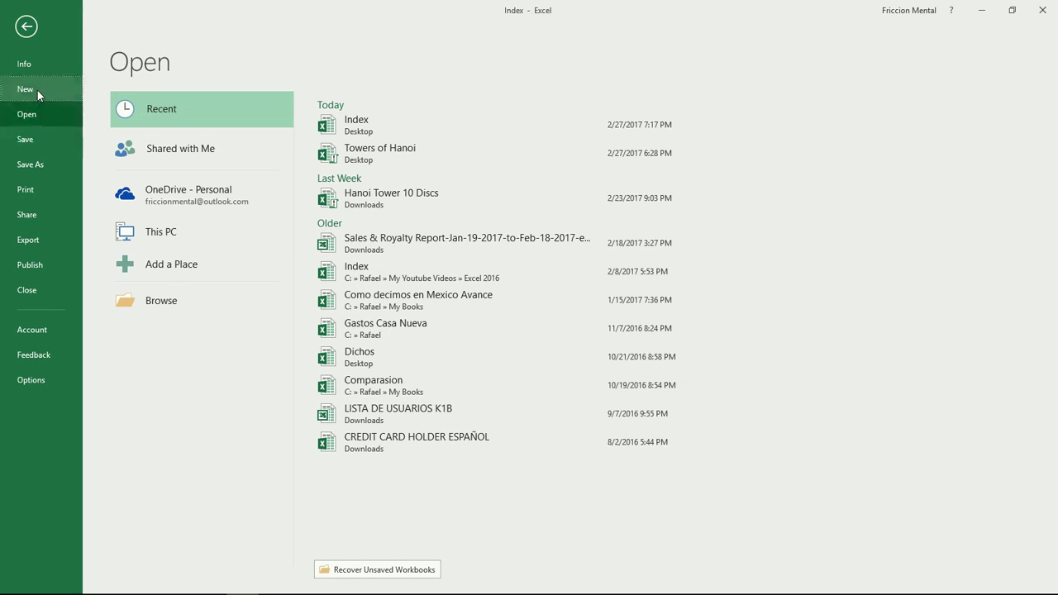
{"action": "left_click", "coordinate": [37, 90]}
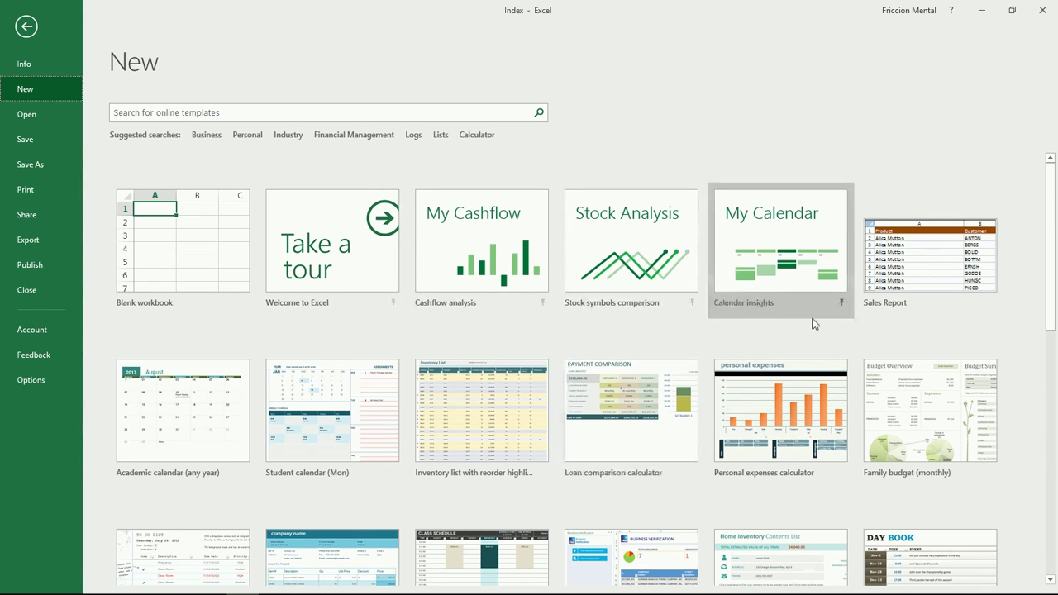
{"action": "left_click", "coordinate": [916, 269]}
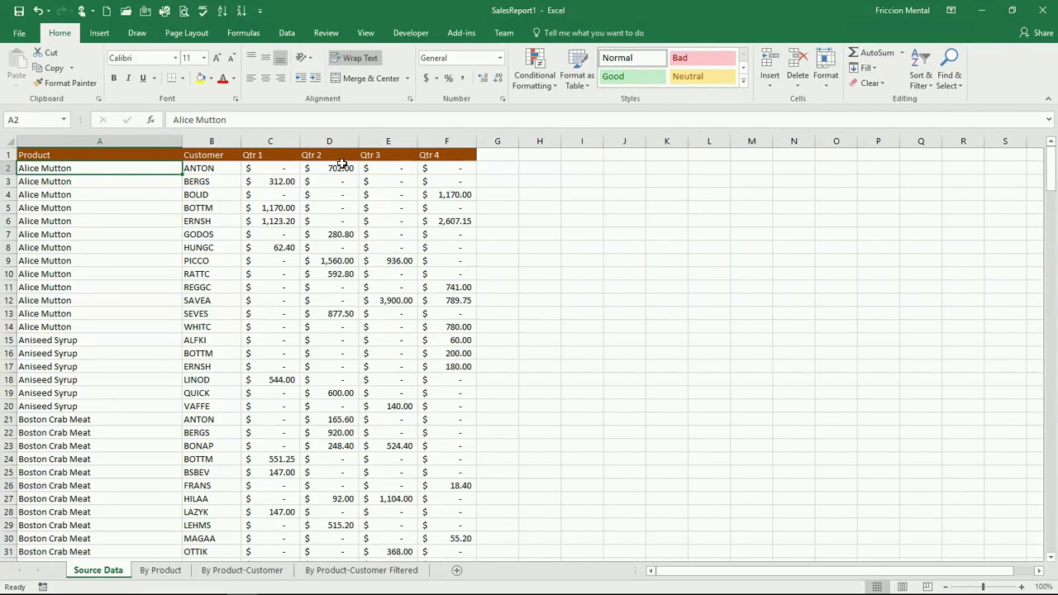
Look over the Product, Customer and Qtr 1–Qtr 4 column headers in row 1.
{"action": "left_click", "coordinate": [141, 153]}
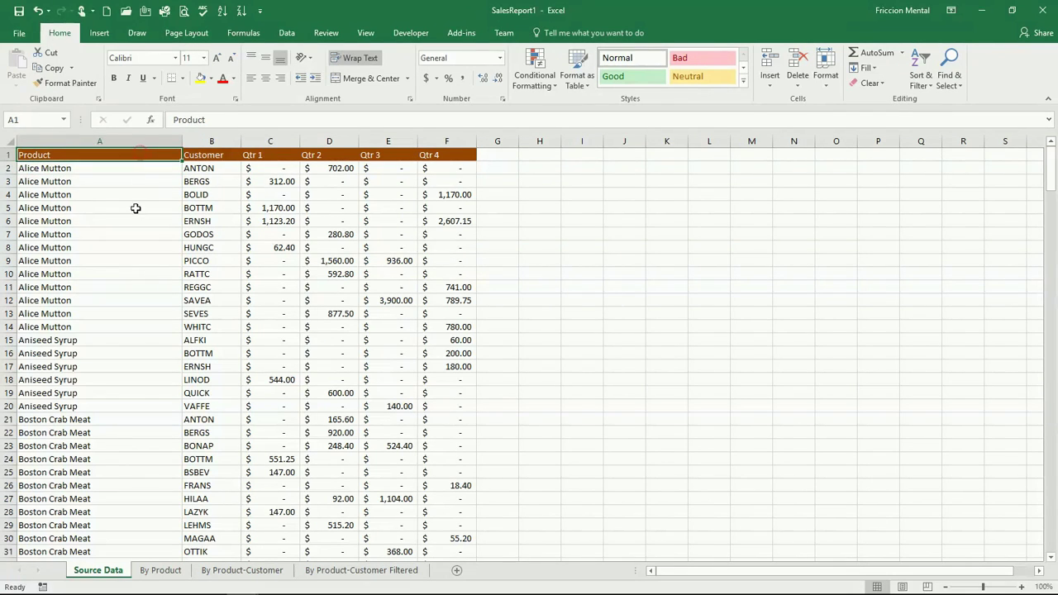
{"action": "left_click", "coordinate": [212, 155]}
{"action": "left_click", "coordinate": [260, 155]}
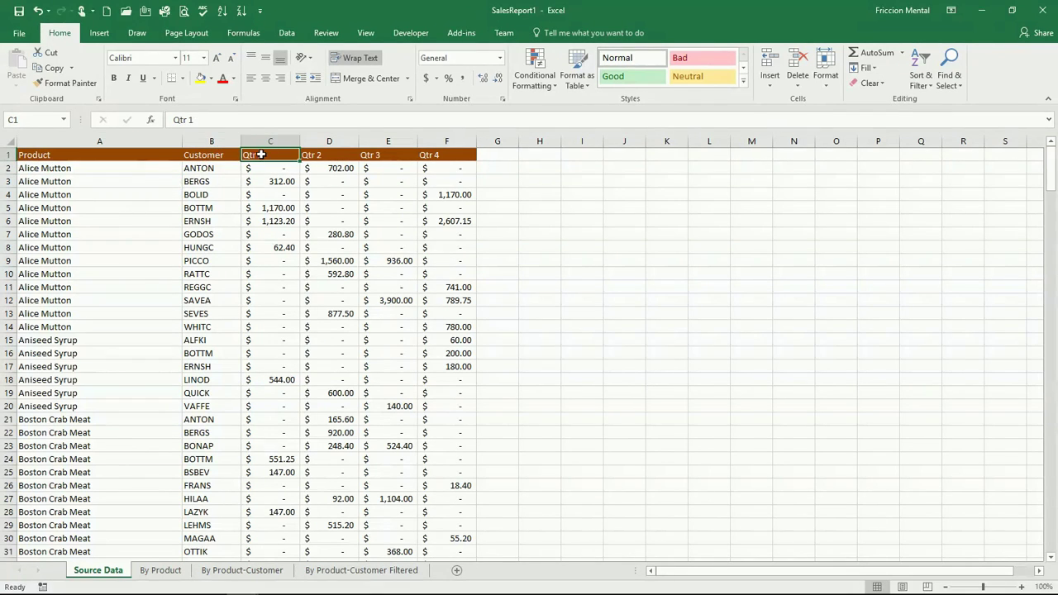
{"action": "left_click", "coordinate": [317, 154]}
{"action": "left_click", "coordinate": [386, 156]}
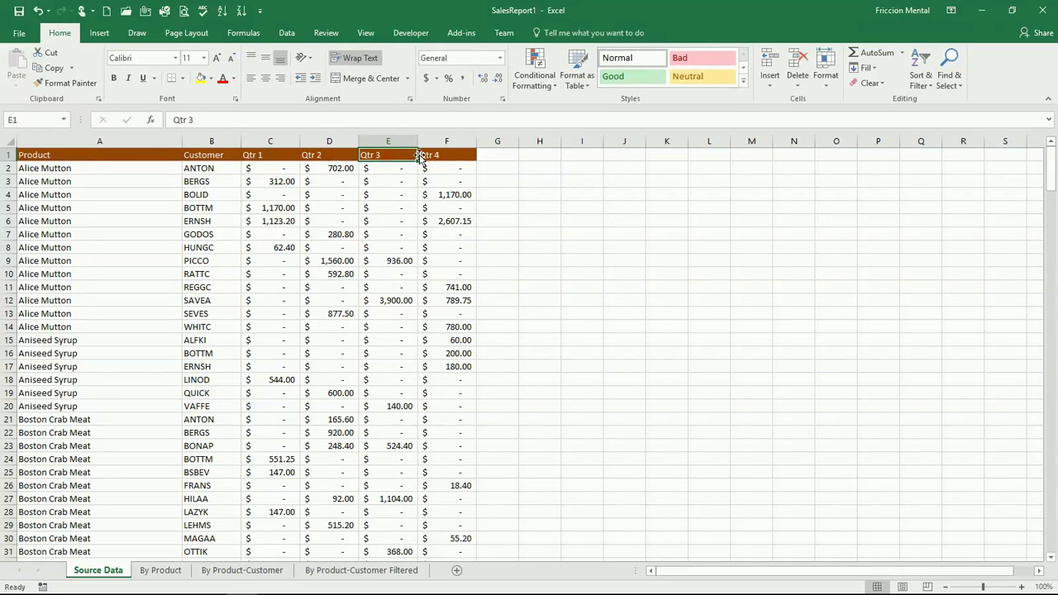
{"action": "left_click", "coordinate": [446, 157]}
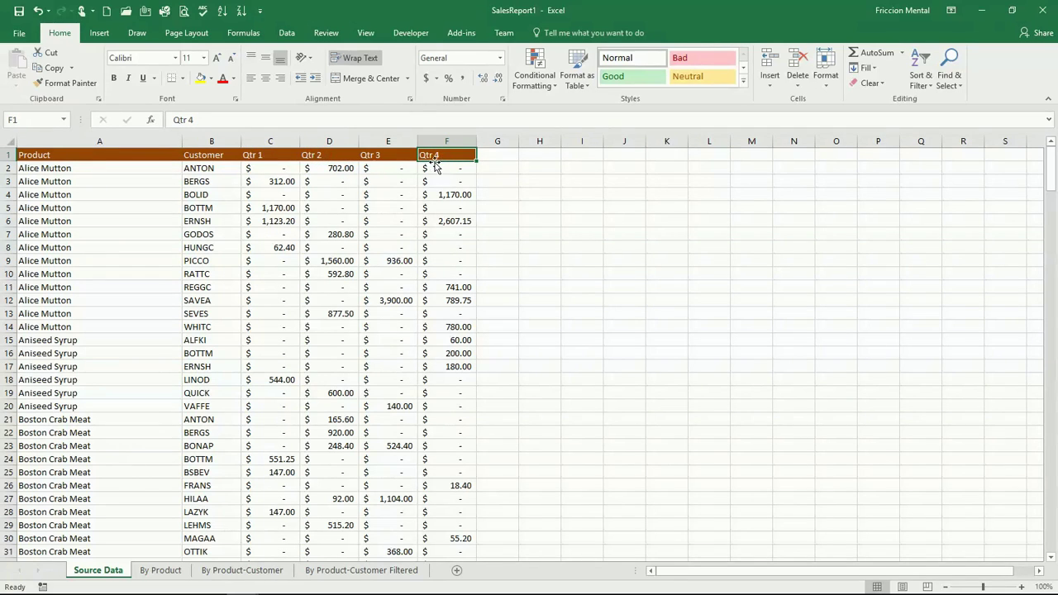
{"action": "left_click", "coordinate": [269, 154]}
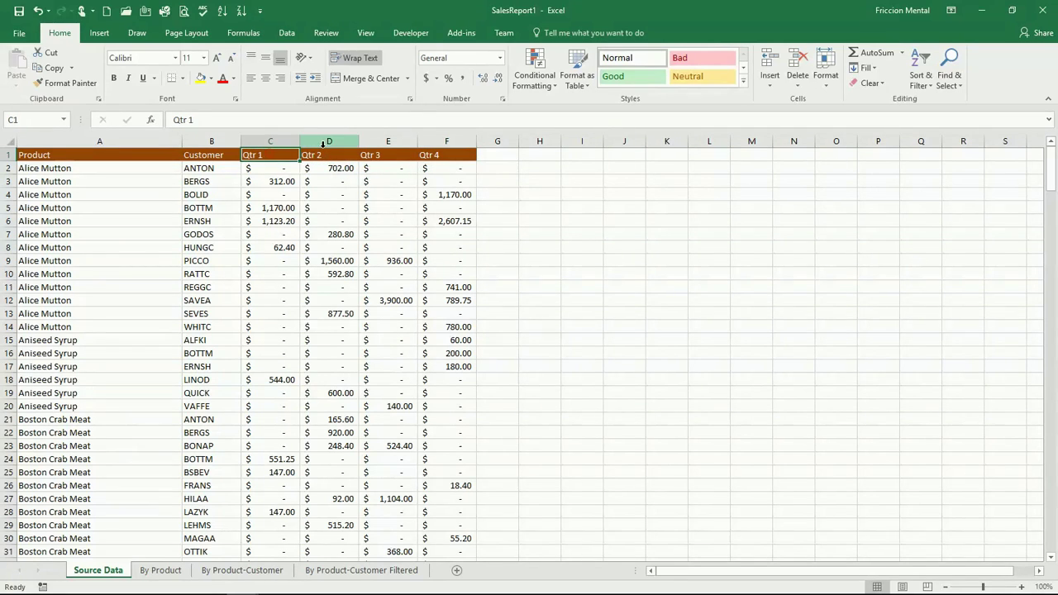
AutoSum the Qtr 1 column into C279, giving a total of $24,612.91.
{"action": "scroll", "coordinate": [343, 281], "scroll_direction": "down", "scroll_amount": 2}
{"action": "scroll", "coordinate": [290, 302], "scroll_direction": "down", "scroll_amount": 10}
{"action": "scroll", "coordinate": [300, 295], "scroll_direction": "down", "scroll_amount": 10}
{"action": "scroll", "coordinate": [293, 298], "scroll_direction": "down", "scroll_amount": 9}
{"action": "scroll", "coordinate": [293, 298], "scroll_direction": "down", "scroll_amount": 9}
{"action": "scroll", "coordinate": [291, 300], "scroll_direction": "down", "scroll_amount": 10}
{"action": "scroll", "coordinate": [289, 302], "scroll_direction": "down", "scroll_amount": 10}
{"action": "scroll", "coordinate": [283, 309], "scroll_direction": "down", "scroll_amount": 10}
{"action": "scroll", "coordinate": [284, 309], "scroll_direction": "down", "scroll_amount": 10}
{"action": "scroll", "coordinate": [285, 312], "scroll_direction": "down", "scroll_amount": 10}
{"action": "scroll", "coordinate": [285, 313], "scroll_direction": "up", "scroll_amount": 2}
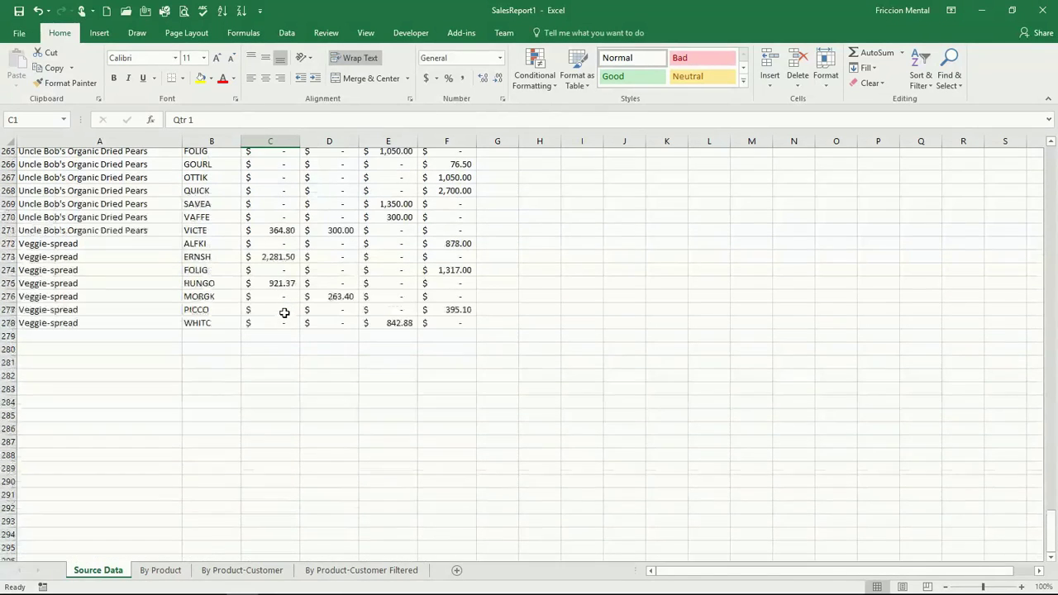
{"action": "left_click", "coordinate": [283, 339]}
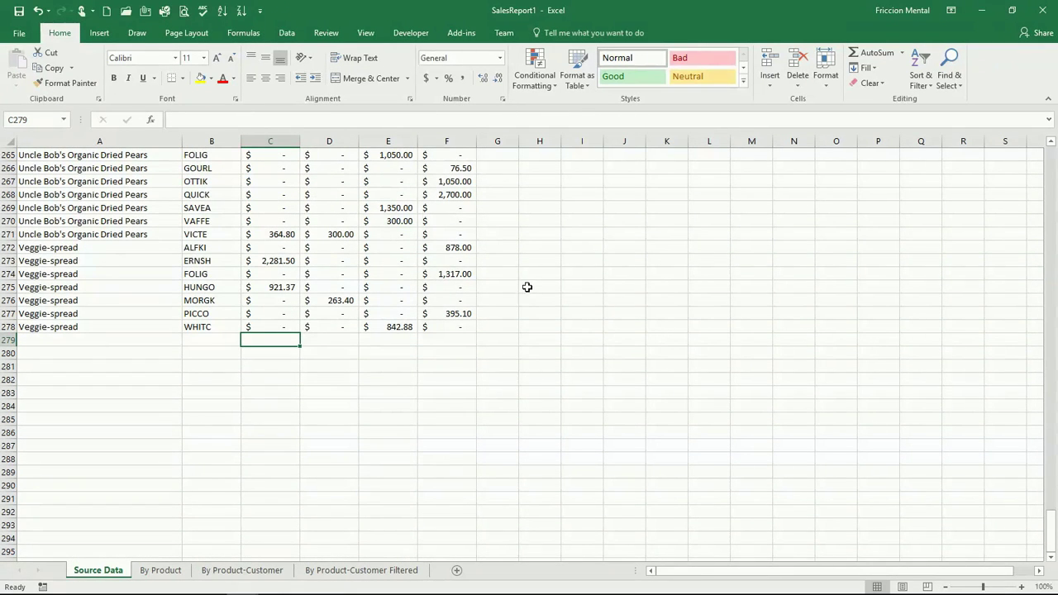
{"action": "left_click", "coordinate": [872, 55]}
{"action": "key", "text": "Return"}
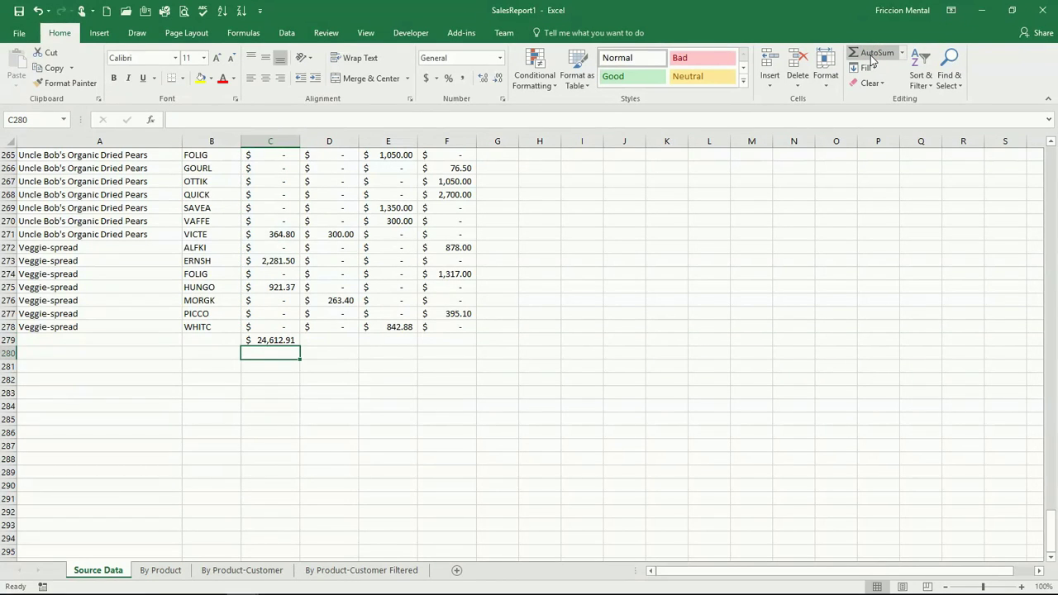
{"action": "key", "text": "Up"}
{"action": "key", "text": "Up"}
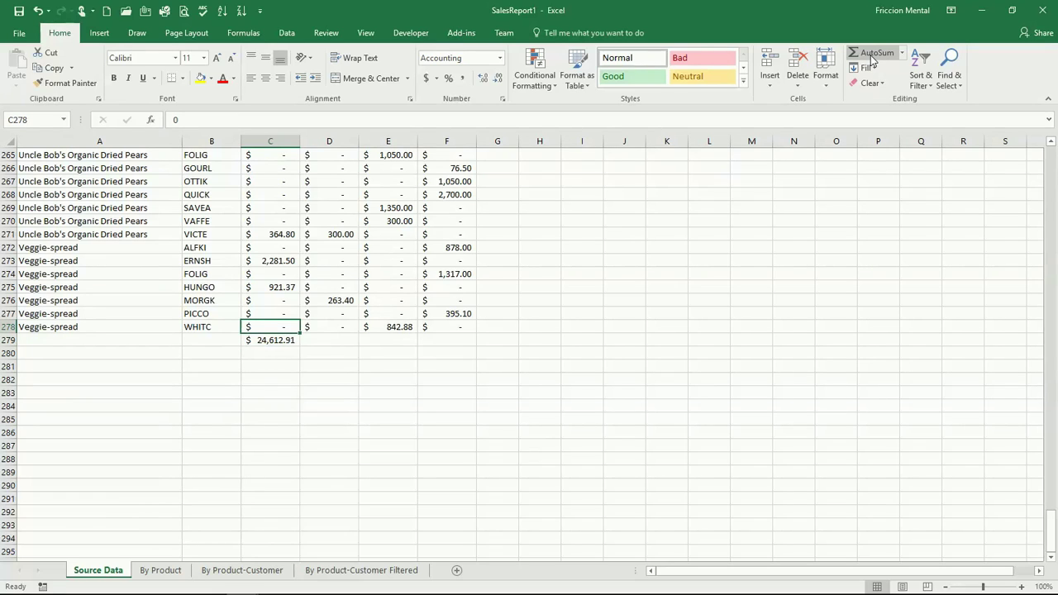
{"action": "key", "text": "Up"}
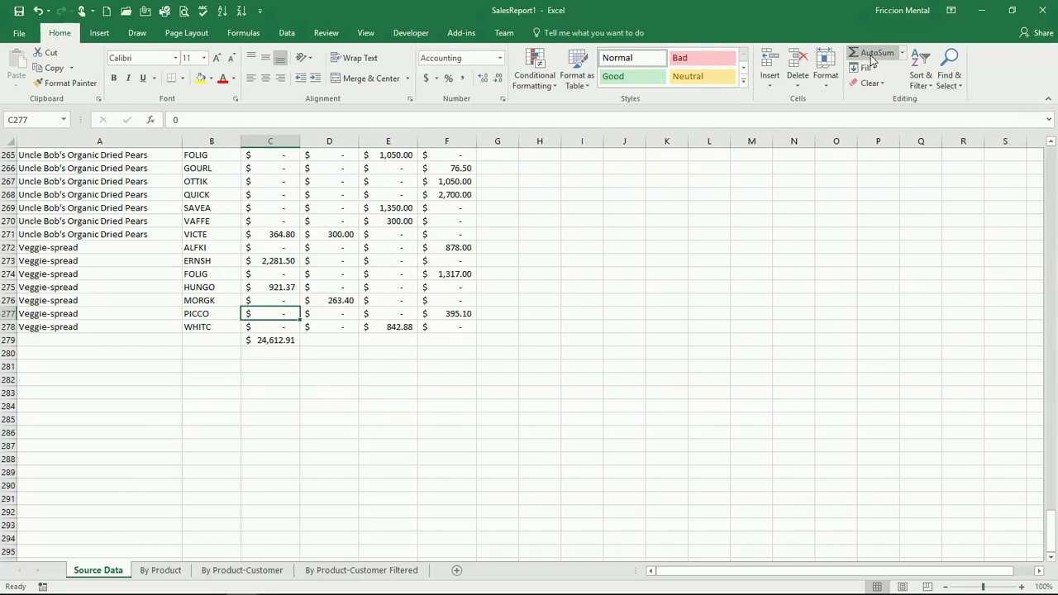
{"action": "type", "text": "1000"}
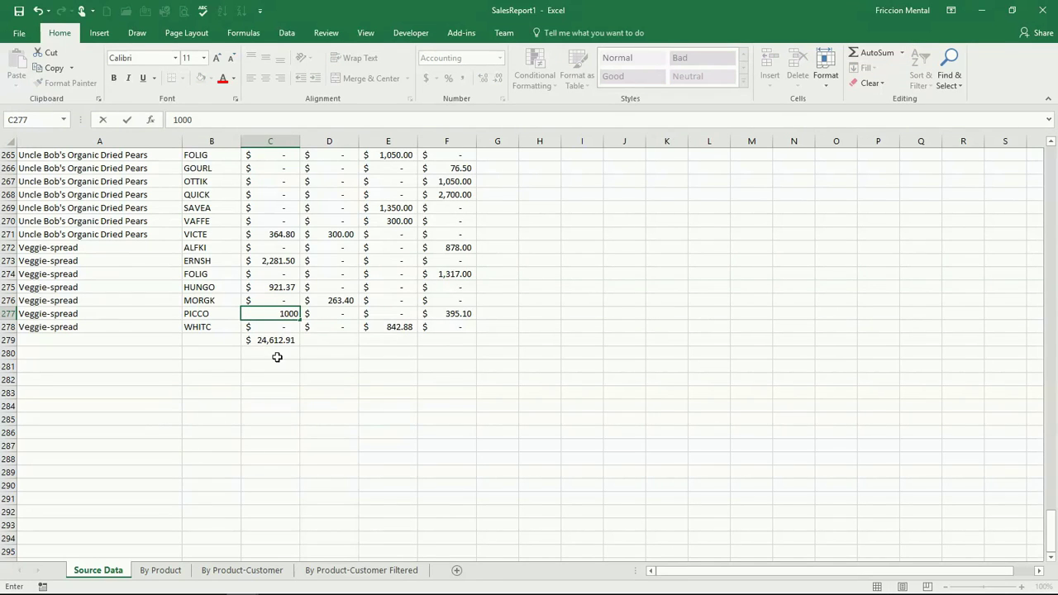
{"action": "key", "text": "Return"}
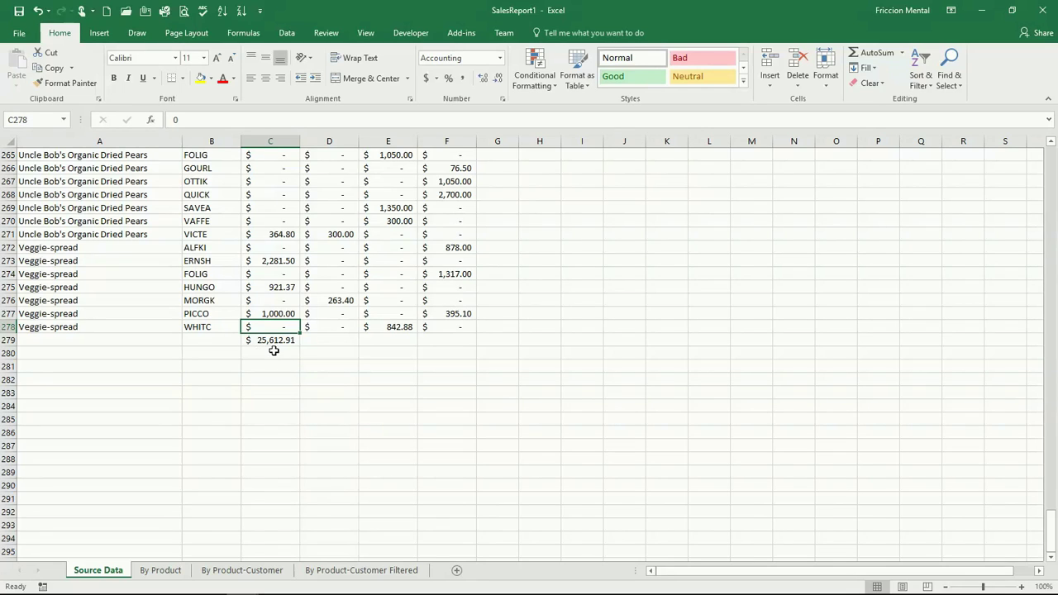
{"action": "key", "text": "ctrl+z"}
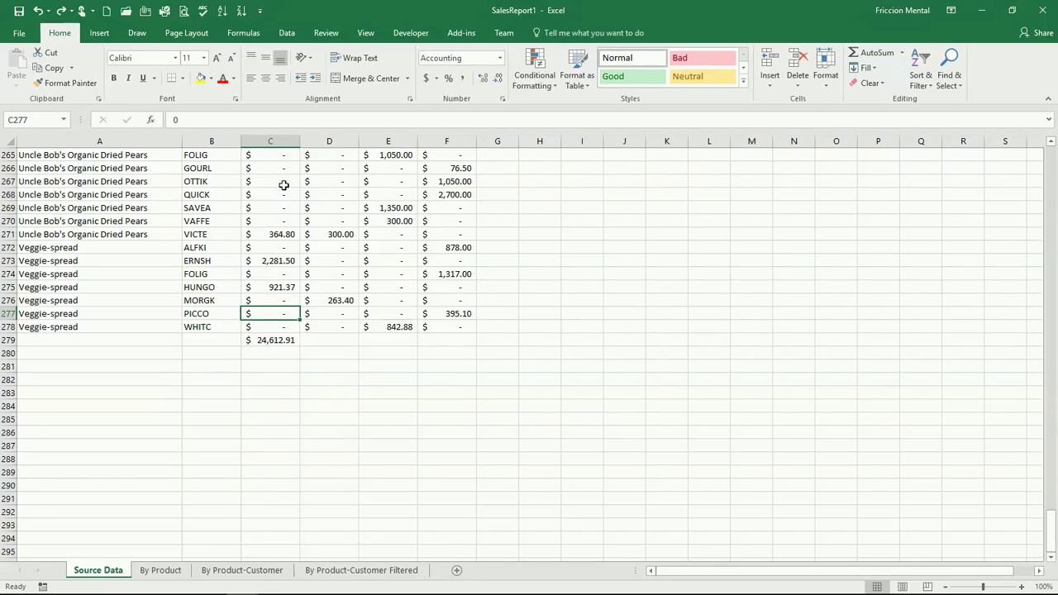
{"action": "left_click", "coordinate": [274, 341]}
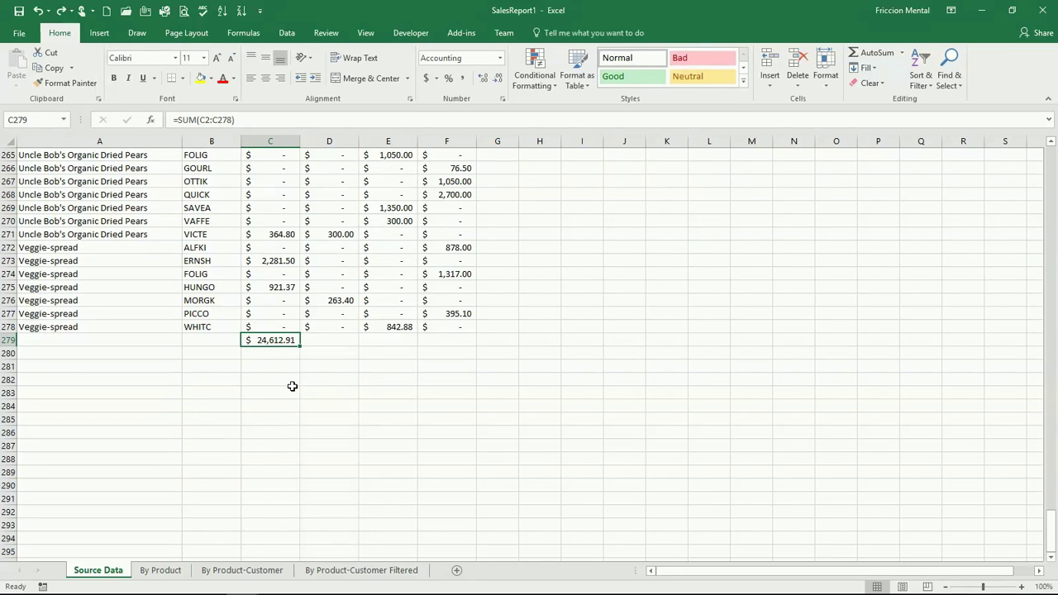
{"action": "key", "text": "ctrl+z"}
Return to the top of the sales table and select a cell inside it for charting.
{"action": "scroll", "coordinate": [304, 372], "scroll_direction": "up", "scroll_amount": 11}
{"action": "scroll", "coordinate": [303, 362], "scroll_direction": "up", "scroll_amount": 11}
{"action": "scroll", "coordinate": [302, 360], "scroll_direction": "up", "scroll_amount": 16}
{"action": "scroll", "coordinate": [293, 330], "scroll_direction": "up", "scroll_amount": 12}
{"action": "scroll", "coordinate": [288, 307], "scroll_direction": "up", "scroll_amount": 2}
{"action": "scroll", "coordinate": [287, 309], "scroll_direction": "up", "scroll_amount": 10}
{"action": "scroll", "coordinate": [273, 289], "scroll_direction": "up", "scroll_amount": 16}
{"action": "scroll", "coordinate": [225, 273], "scroll_direction": "up", "scroll_amount": 10}
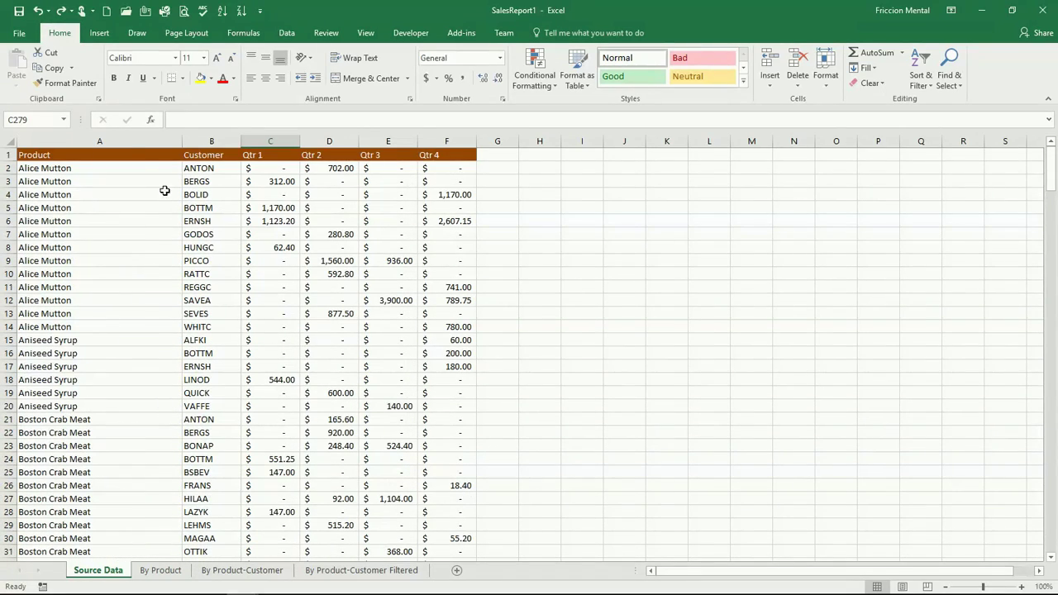
{"action": "left_click", "coordinate": [132, 151]}
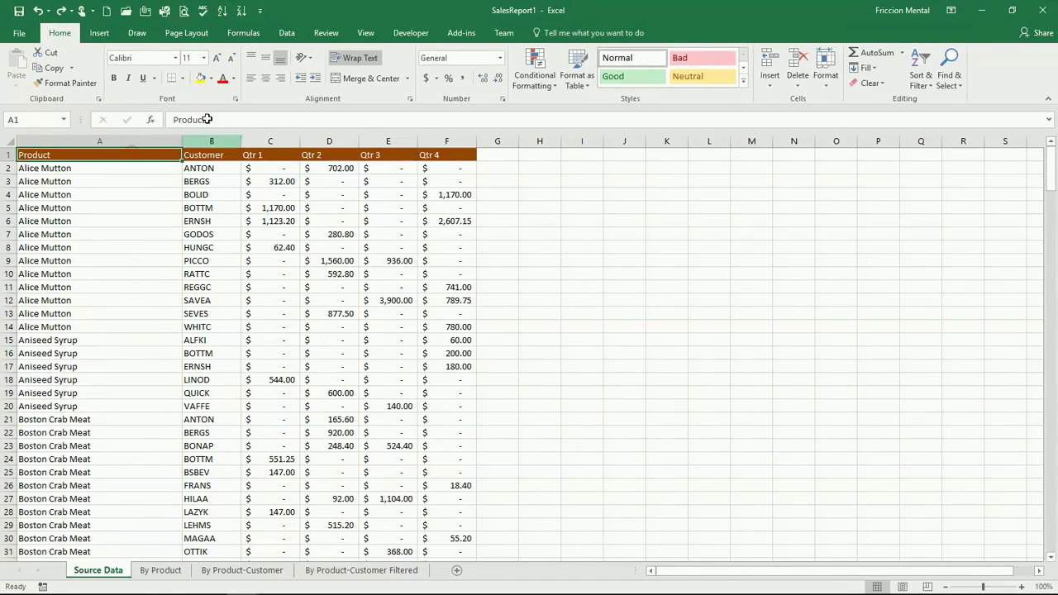
{"action": "left_click", "coordinate": [100, 33]}
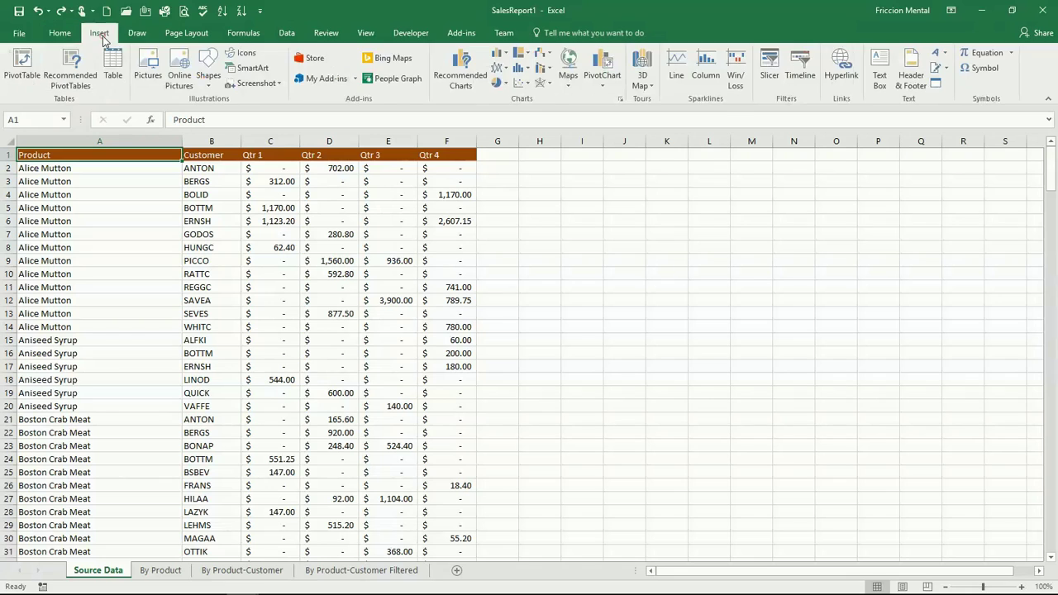
Insert the recommended Pareto chart of quarterly sales by product.
{"action": "left_click", "coordinate": [463, 79]}
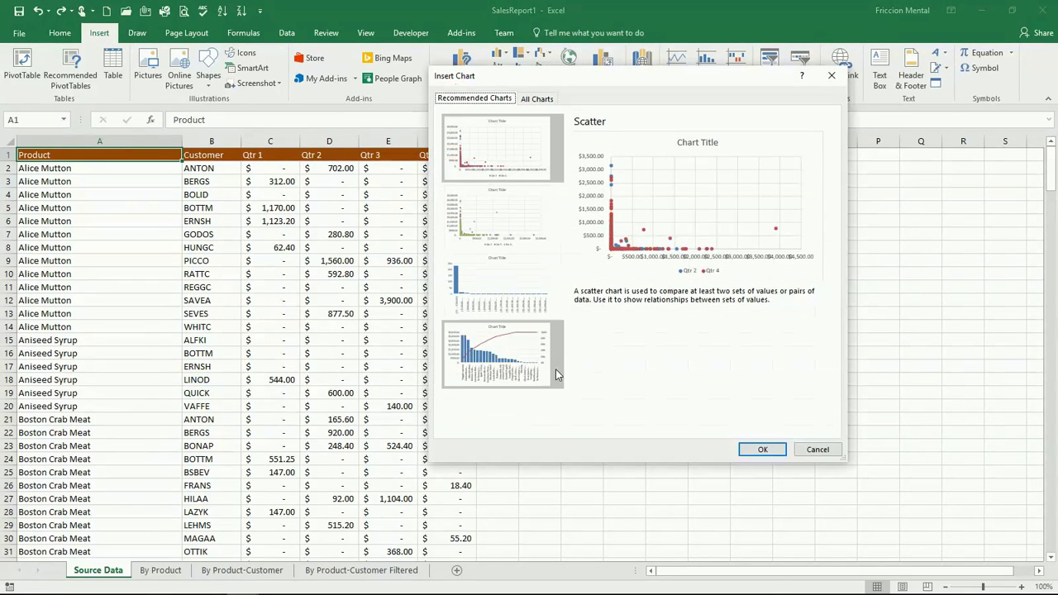
{"action": "left_click", "coordinate": [510, 357]}
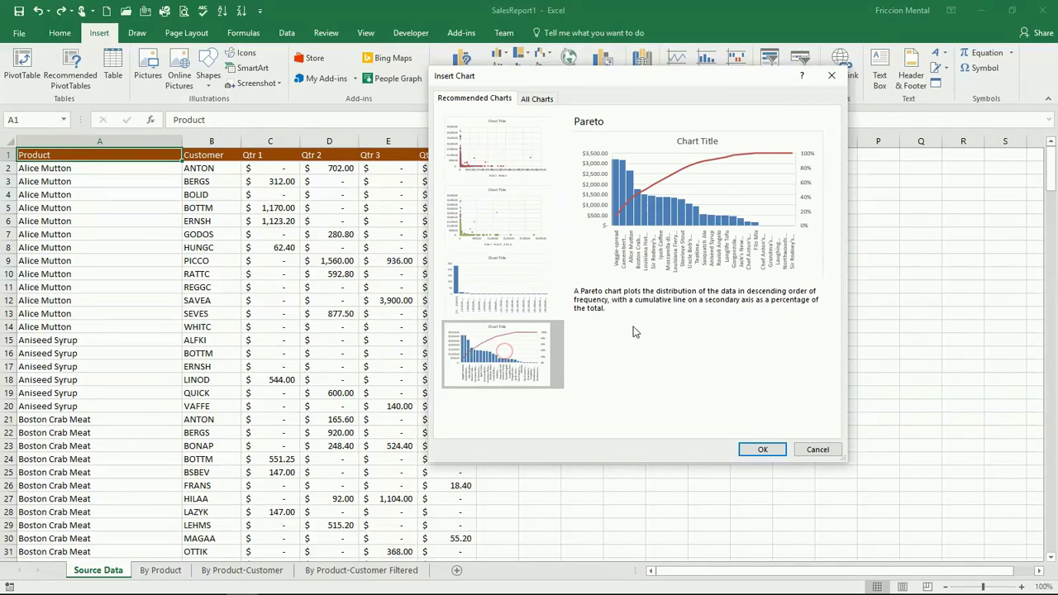
{"action": "left_click", "coordinate": [762, 450]}
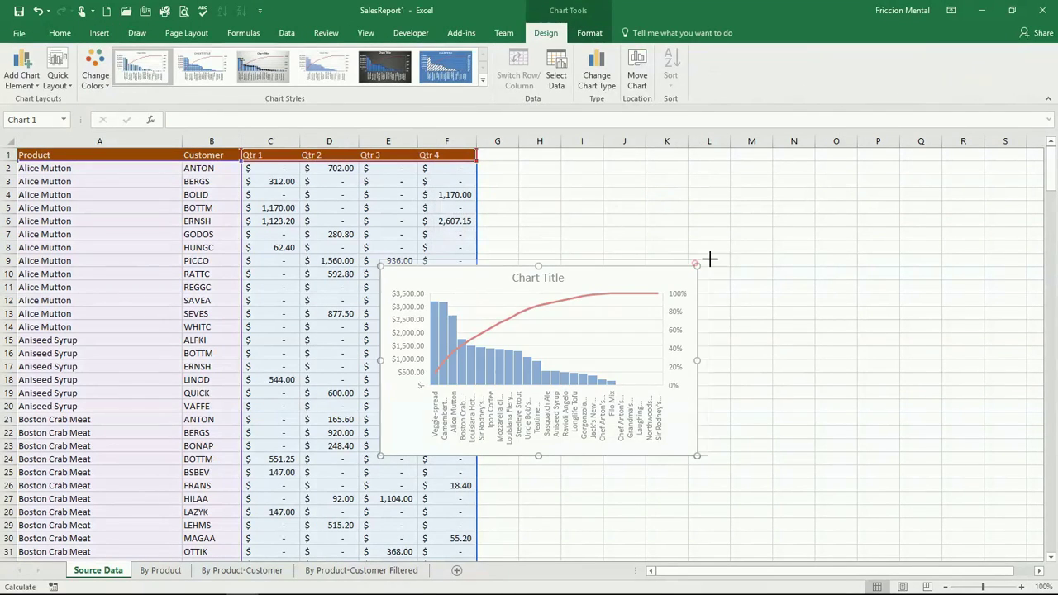
Stretch the Pareto chart out to about column R and apply the fifth, dark chart style.
{"action": "left_click_drag", "start_coordinate": [696, 263], "coordinate": [985, 158]}
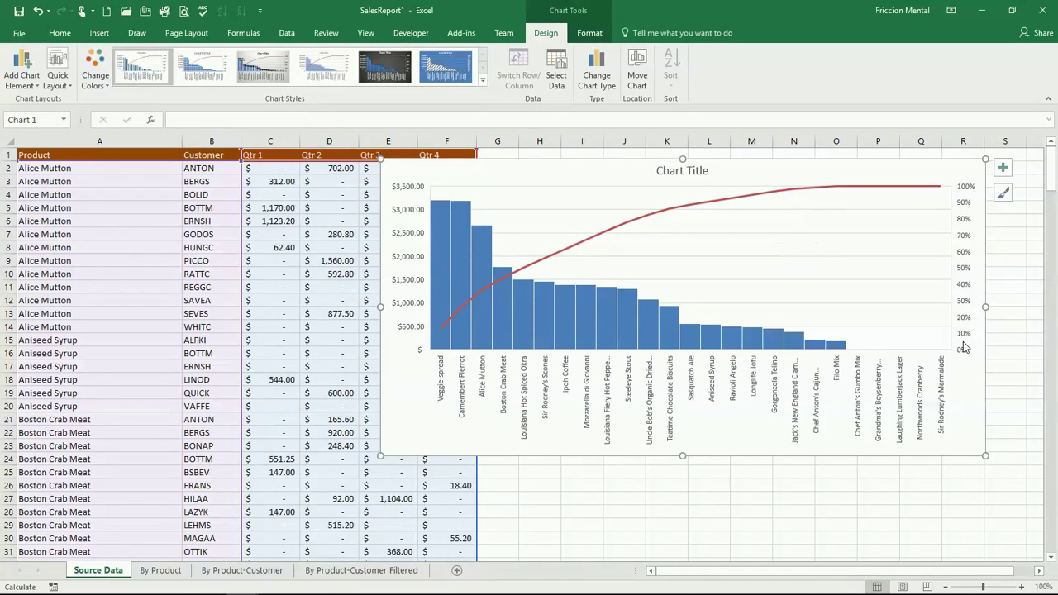
{"action": "left_click", "coordinate": [395, 76]}
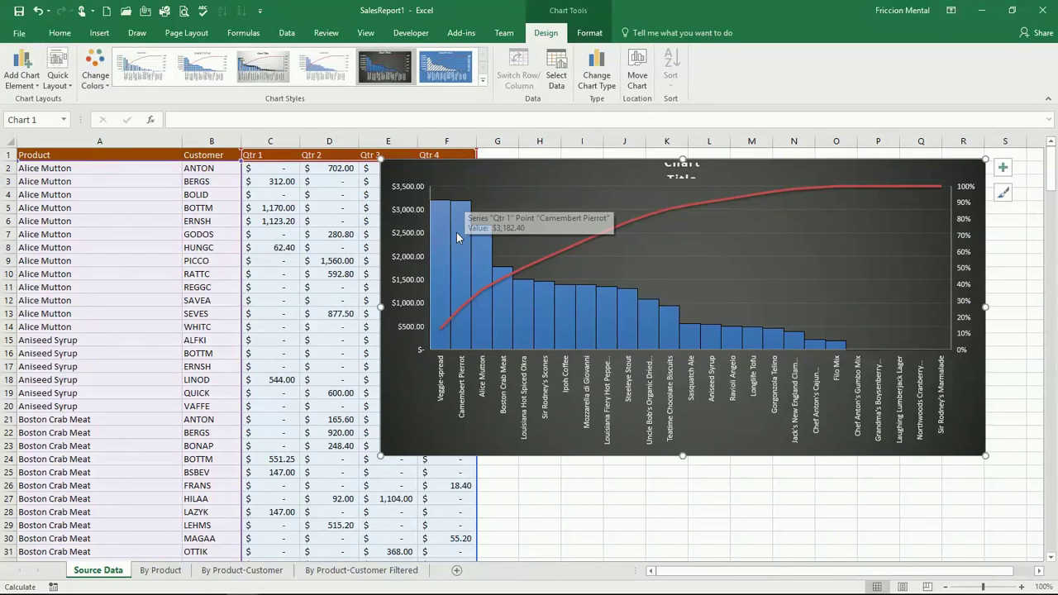
Settle on the sixth chart style, blue with hatched bars, and close SalesReport1.
{"action": "left_click", "coordinate": [263, 66]}
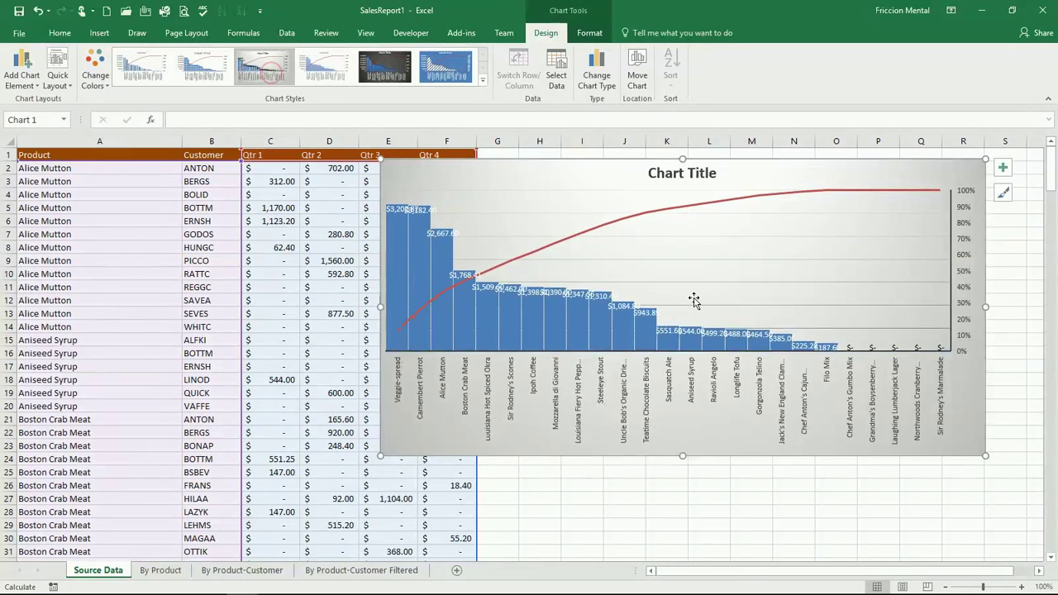
{"action": "left_click", "coordinate": [446, 66]}
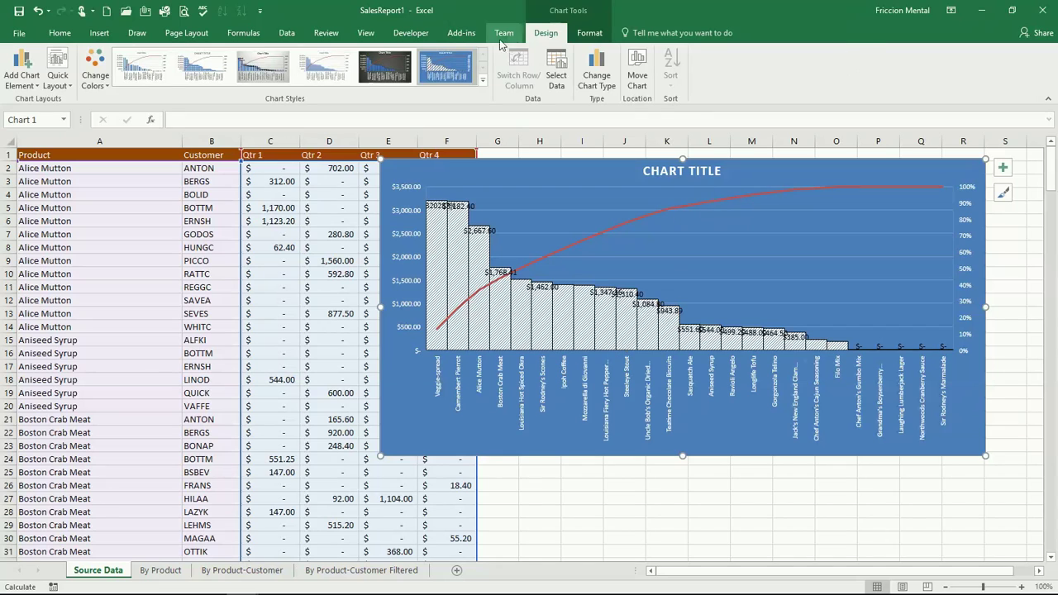
{"action": "left_click", "coordinate": [1045, 10]}
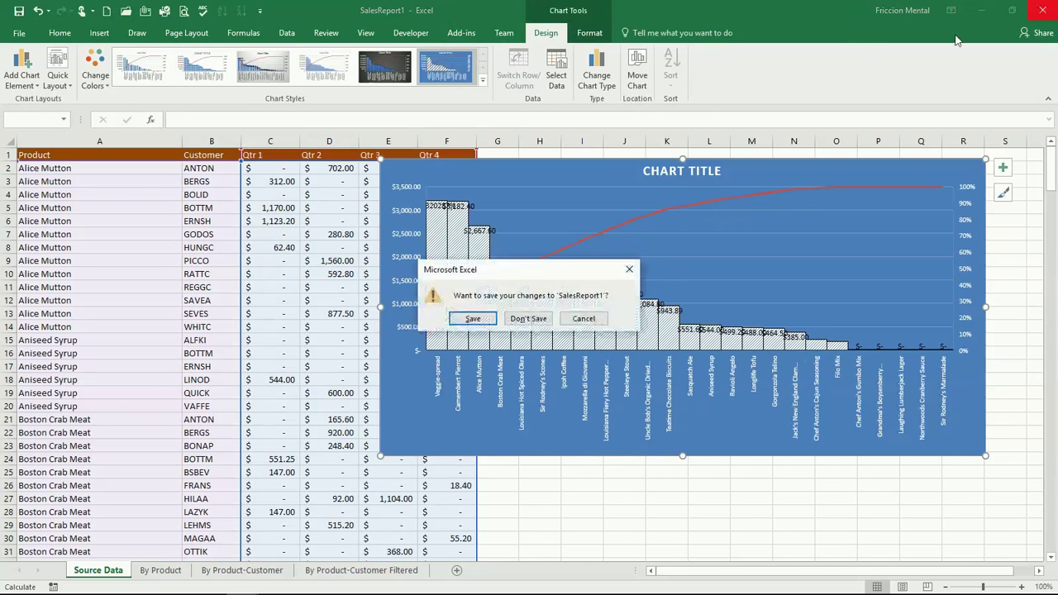
Discard SalesReport1's changes with Don't Save, returning to sheet 06 of the Index workbook.
{"action": "left_click", "coordinate": [523, 319]}
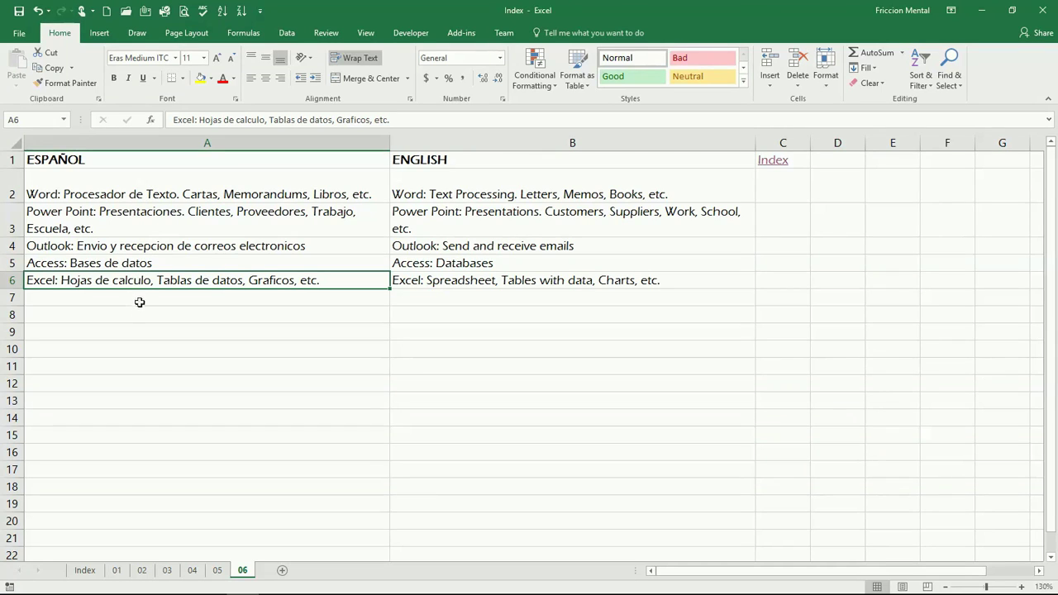
Select cell A7, then follow the Index hyperlink in C1 back to the Excel 2016 video list.
{"action": "left_click", "coordinate": [140, 301]}
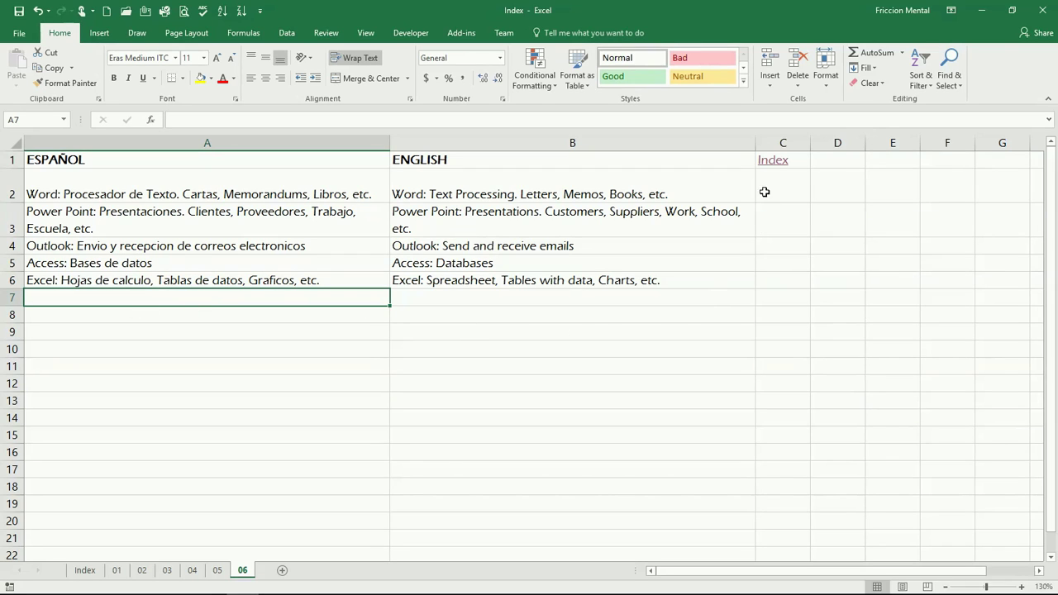
{"action": "left_click", "coordinate": [771, 163]}
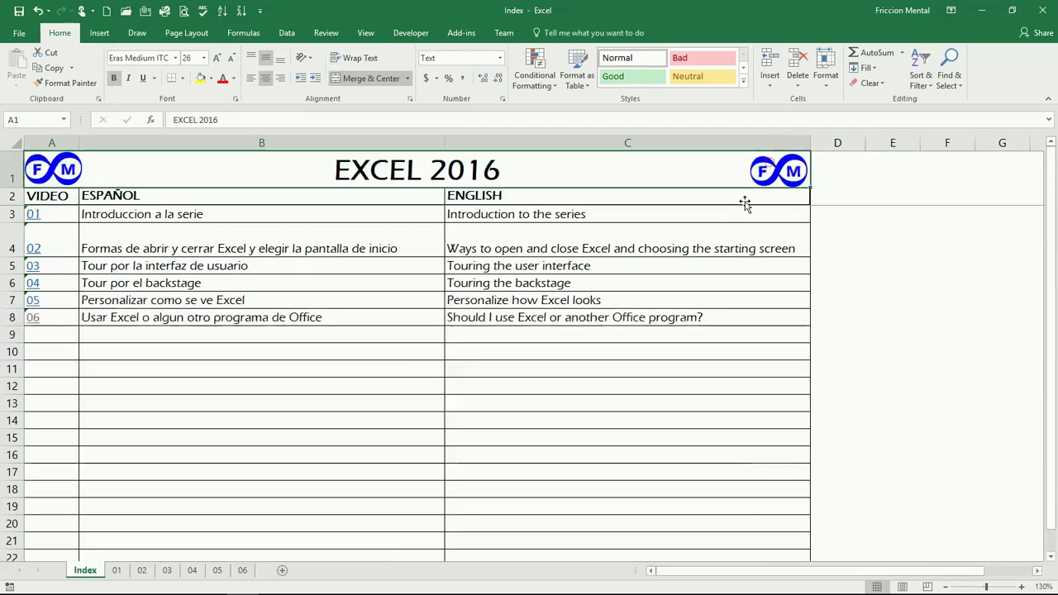